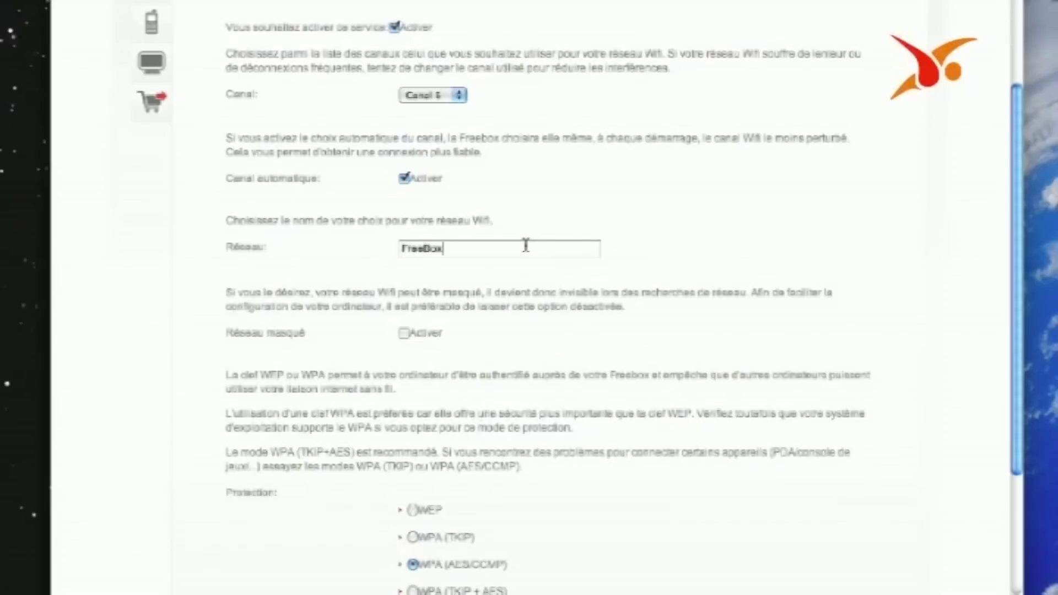
Keep the network name FreeBox and leave the WiFi network visible, not hidden
{"action": "double_click", "coordinate": [526, 246]}
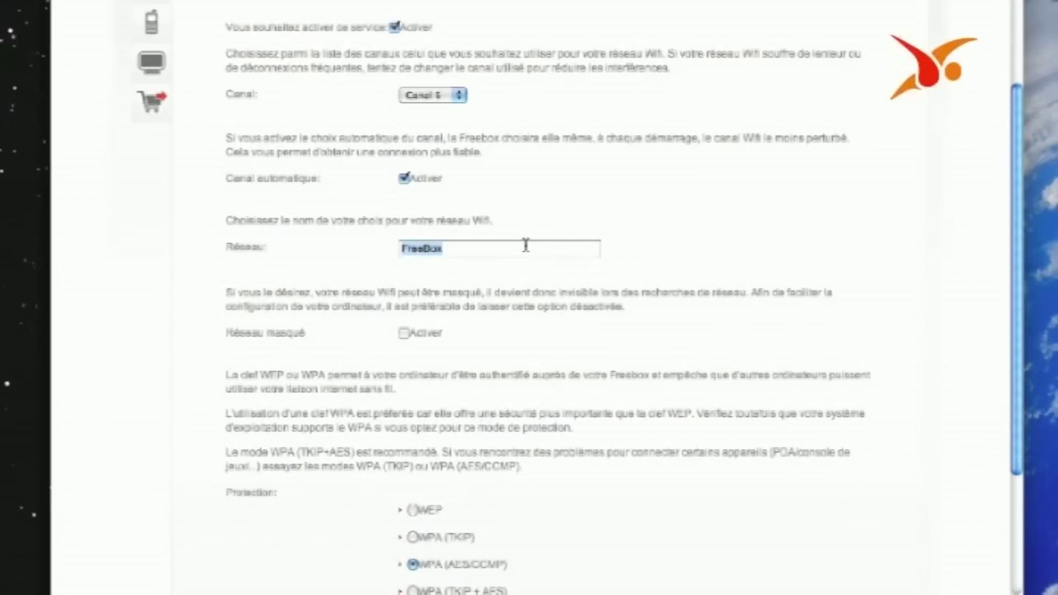
{"action": "left_click", "coordinate": [525, 245]}
{"action": "left_click", "coordinate": [404, 334]}
{"action": "left_click", "coordinate": [404, 334]}
{"action": "left_click", "coordinate": [407, 335]}
{"action": "scroll", "coordinate": [512, 315], "scroll_direction": "down", "scroll_amount": 2}
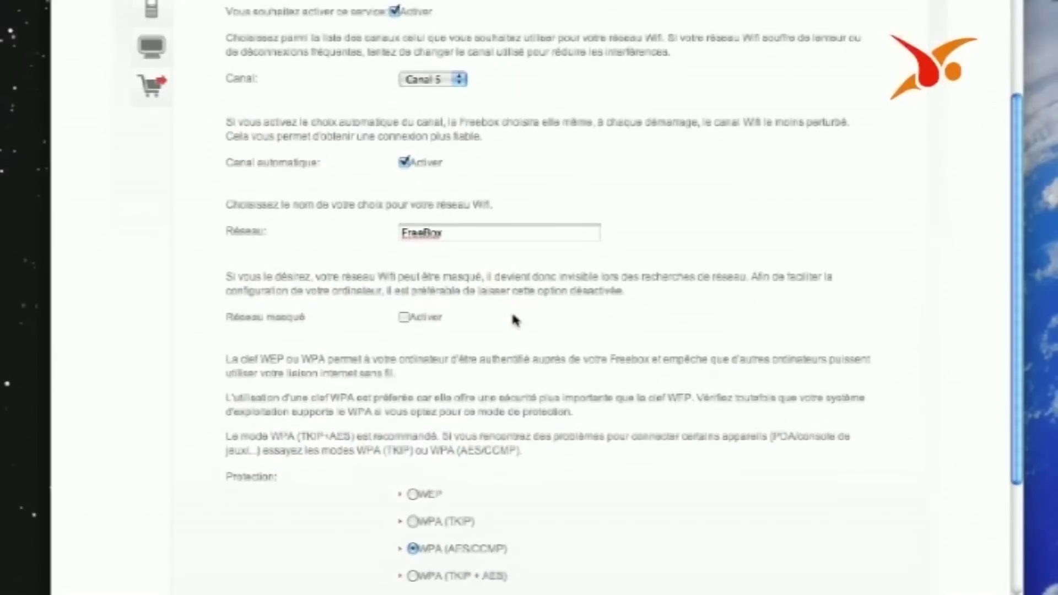
{"action": "scroll", "coordinate": [512, 319], "scroll_direction": "down", "scroll_amount": 5}
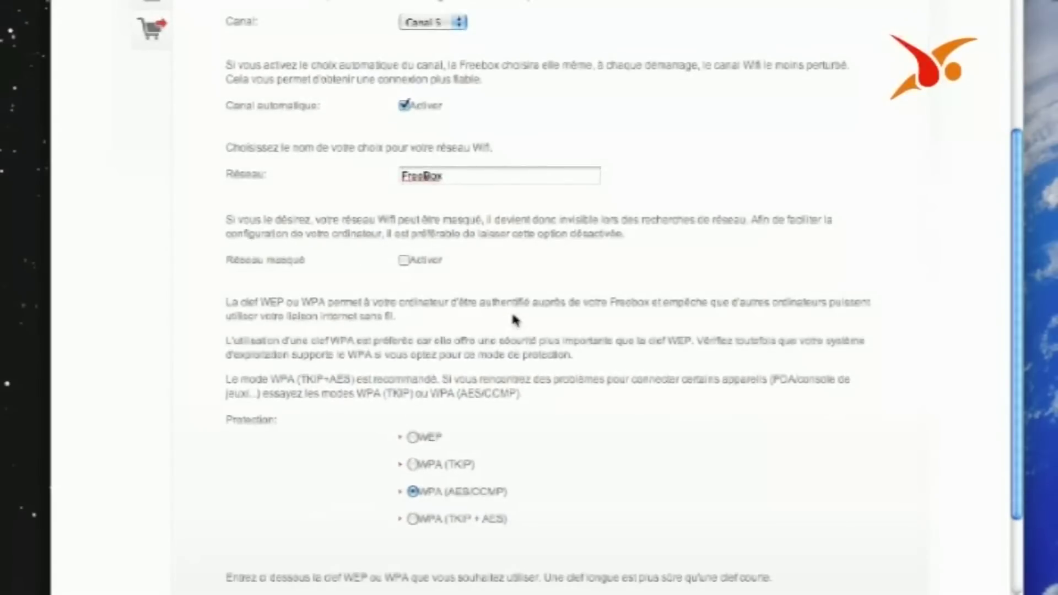
{"action": "scroll", "coordinate": [513, 320], "scroll_direction": "down", "scroll_amount": 1}
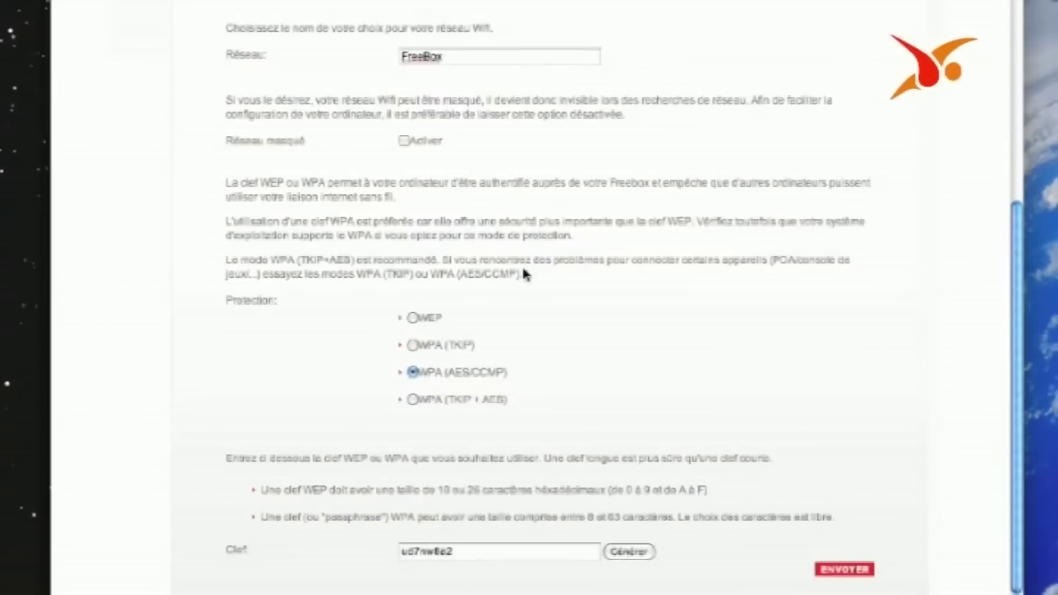
{"action": "left_click_drag", "start_coordinate": [518, 274], "coordinate": [564, 291]}
{"action": "left_click", "coordinate": [466, 551]}
{"action": "key", "text": "BackSpace"}
{"action": "key", "text": "BackSpace"}
{"action": "key", "text": "BackSpace"}
{"action": "key", "text": "BackSpace"}
{"action": "key", "text": "BackSpace"}
{"action": "key", "text": "BackSpace"}
{"action": "key", "text": "BackSpace"}
{"action": "key", "text": "BackSpace"}
{"action": "left_click", "coordinate": [628, 550]}
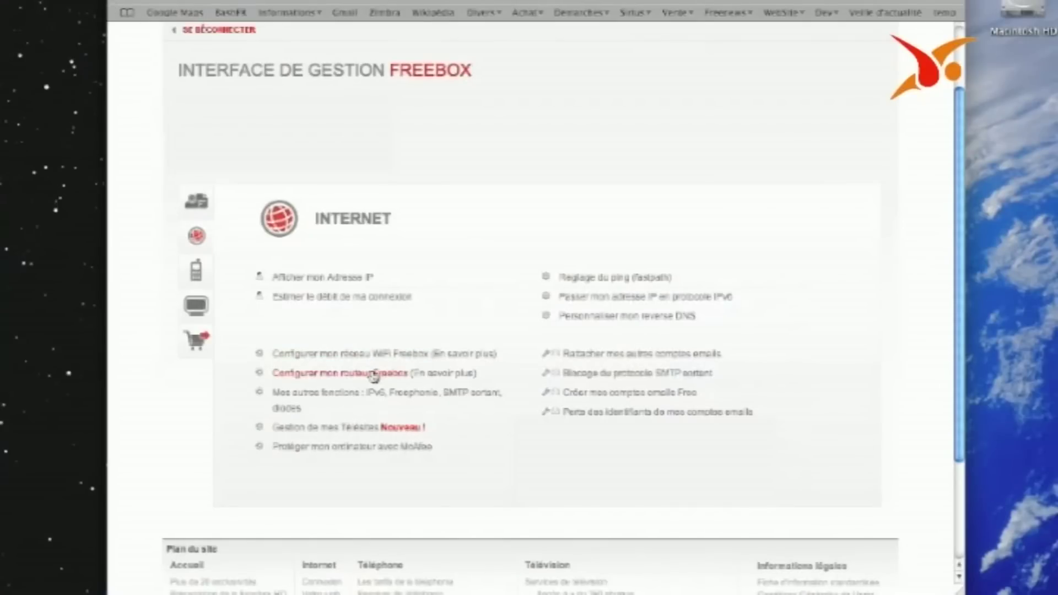
Go to 'Configurer mon routeur Freebox' from the Internet section
{"action": "left_click", "coordinate": [373, 376]}
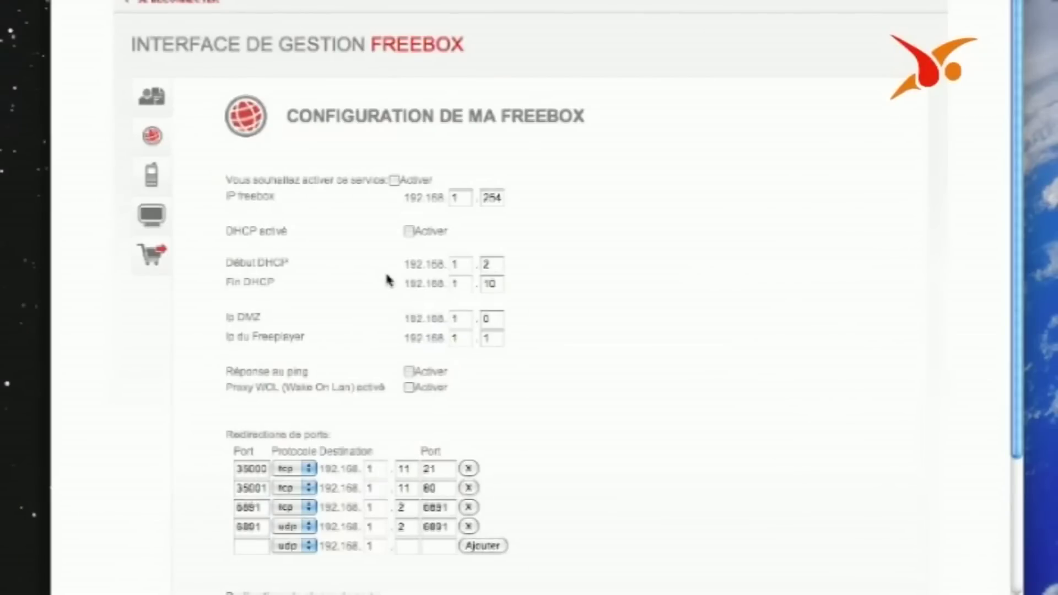
Activate the router service, keeping the Freebox IP at 192.168.1.254
{"action": "key", "text": "XF86AudioLowerVolume"}
{"action": "left_click", "coordinate": [393, 180]}
{"action": "double_click", "coordinate": [489, 200]}
{"action": "left_click", "coordinate": [489, 247]}
Enable DHCP with the address range .2 to .10
{"action": "left_click", "coordinate": [408, 231]}
{"action": "left_click", "coordinate": [408, 231]}
{"action": "left_click", "coordinate": [409, 231]}
{"action": "scroll", "coordinate": [475, 243], "scroll_direction": "down", "scroll_amount": 2}
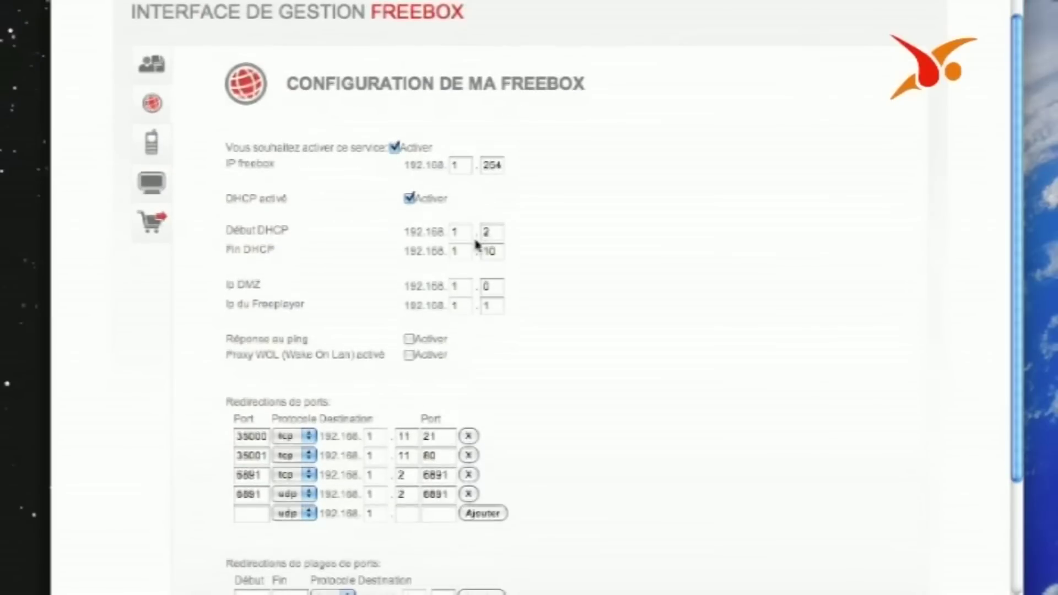
{"action": "scroll", "coordinate": [533, 220], "scroll_direction": "down", "scroll_amount": 2}
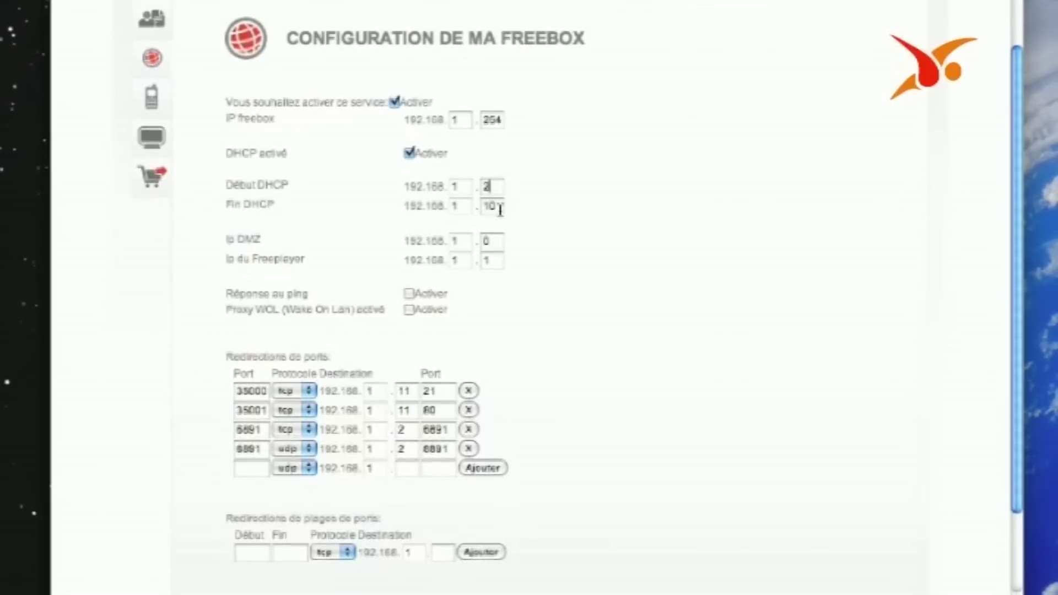
{"action": "left_click", "coordinate": [492, 204]}
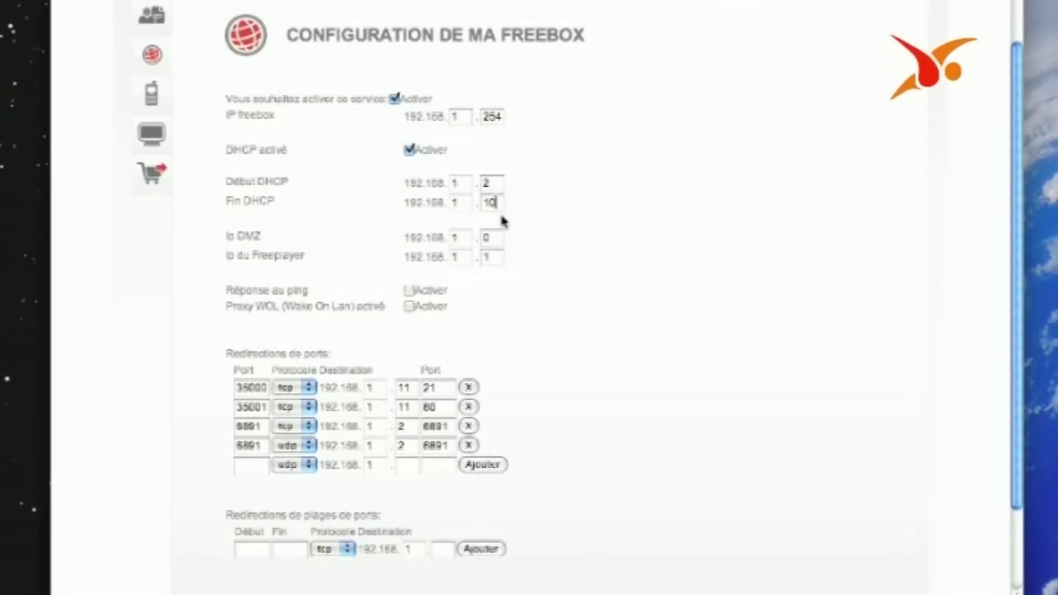
{"action": "left_click", "coordinate": [499, 236]}
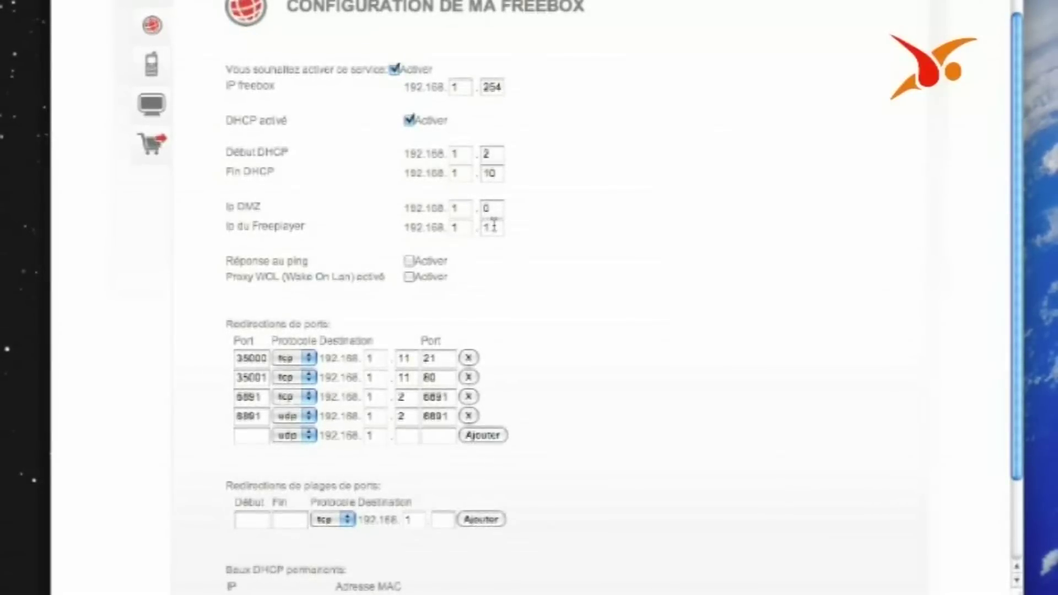
{"action": "scroll", "coordinate": [496, 226], "scroll_direction": "down", "scroll_amount": 3}
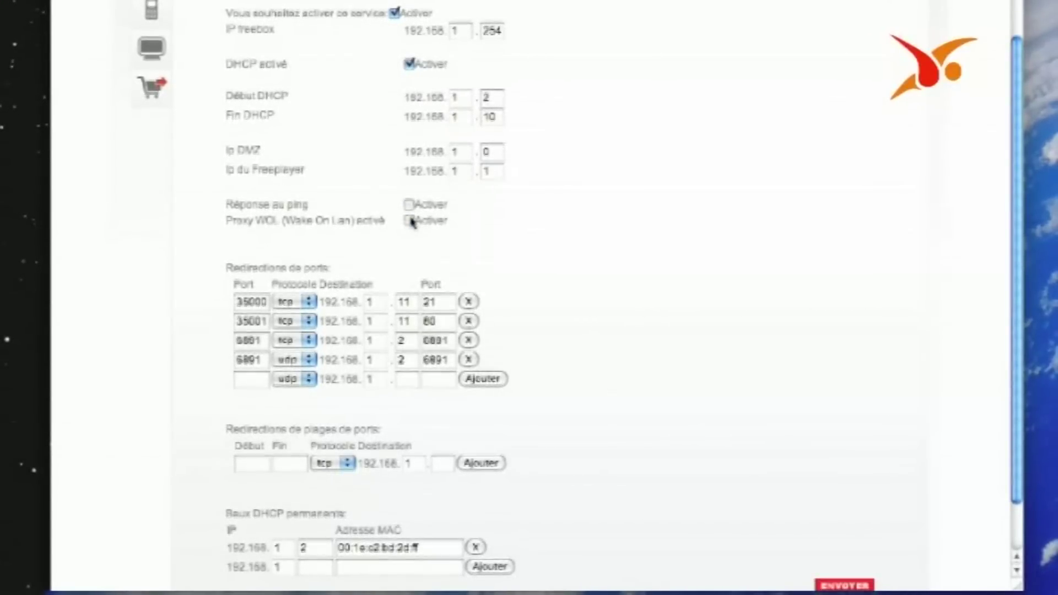
{"action": "scroll", "coordinate": [522, 221], "scroll_direction": "down", "scroll_amount": 4}
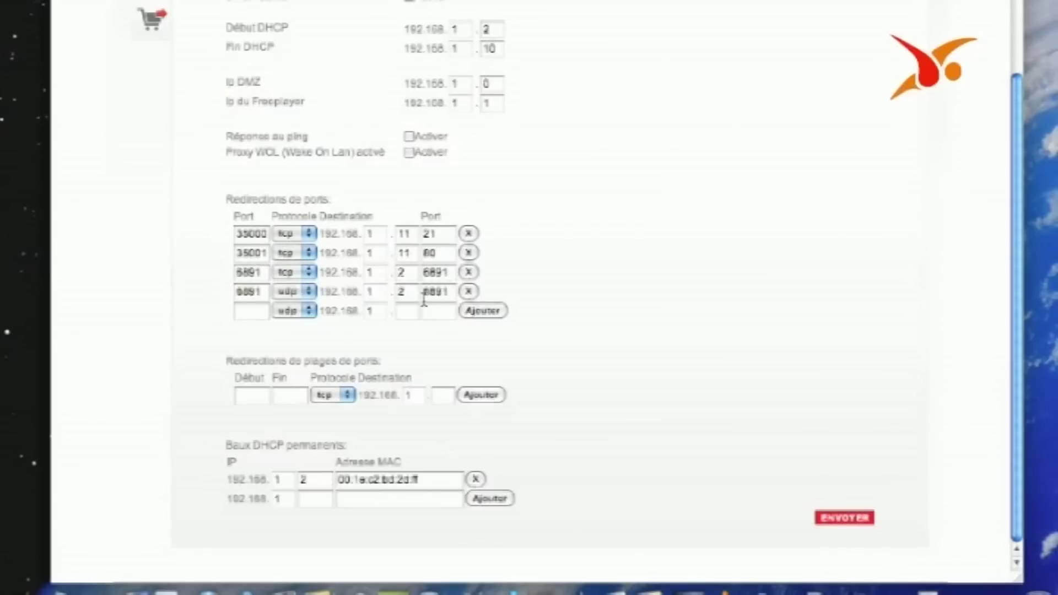
{"action": "double_click", "coordinate": [253, 363]}
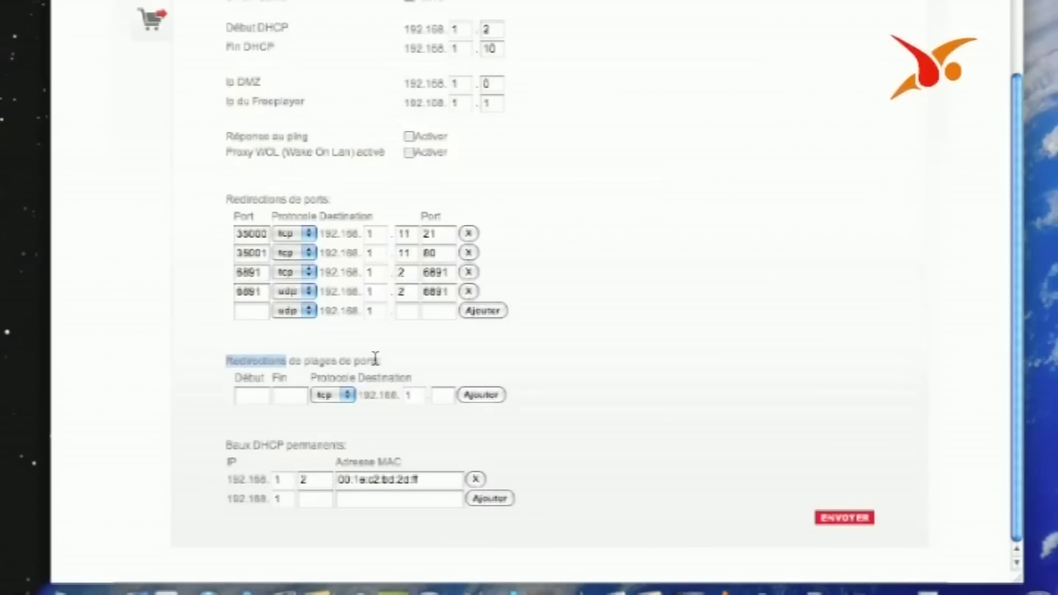
{"action": "left_click_drag", "start_coordinate": [232, 444], "coordinate": [334, 444]}
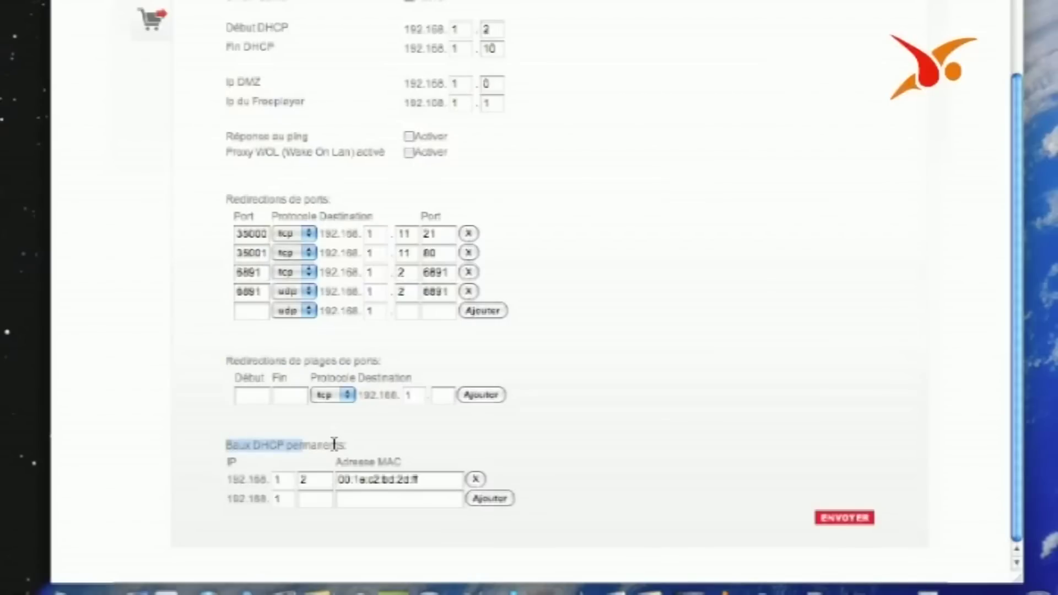
{"action": "left_click", "coordinate": [309, 481]}
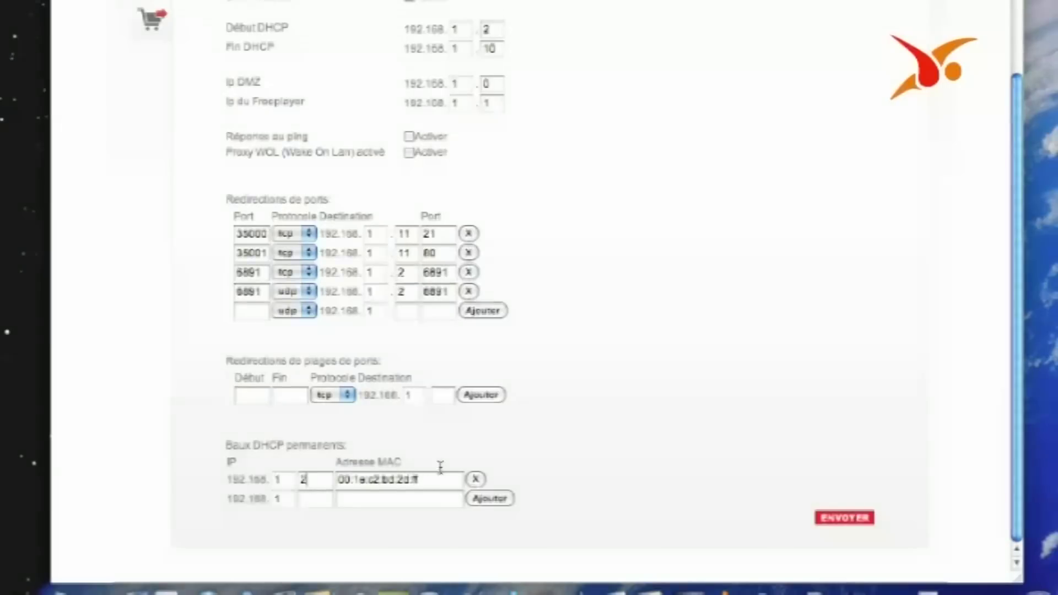
{"action": "left_click_drag", "start_coordinate": [439, 479], "coordinate": [337, 480]}
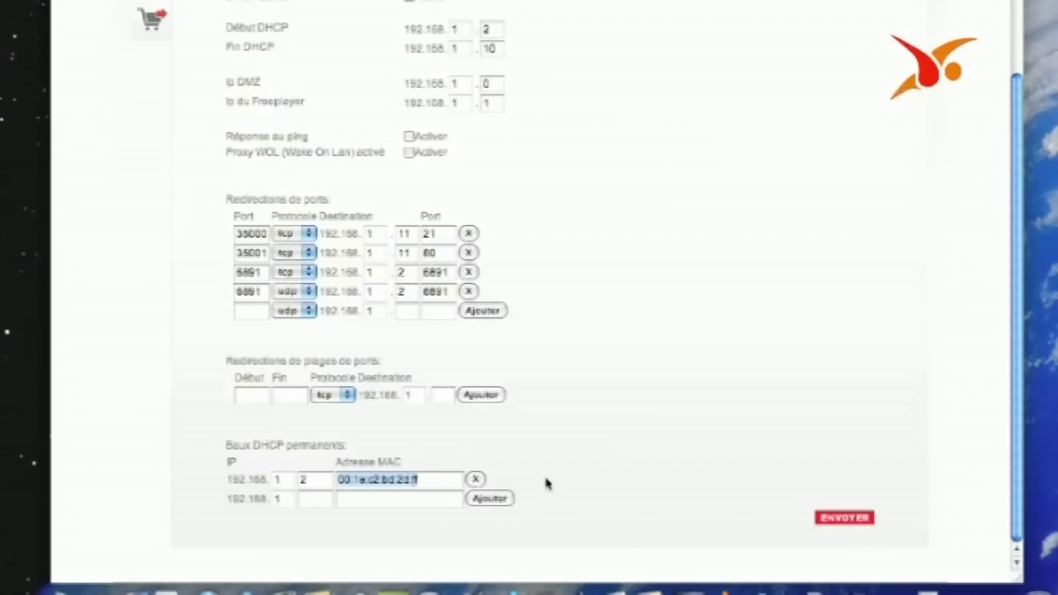
{"action": "left_click", "coordinate": [603, 480]}
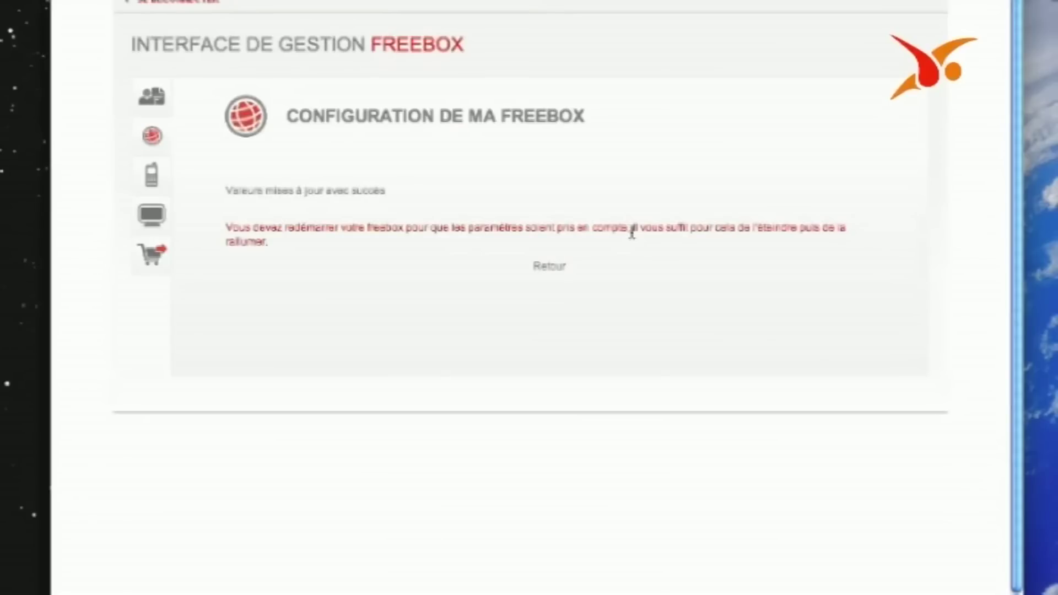
Submit the router configuration with ENVOYER
{"action": "left_click", "coordinate": [824, 1]}
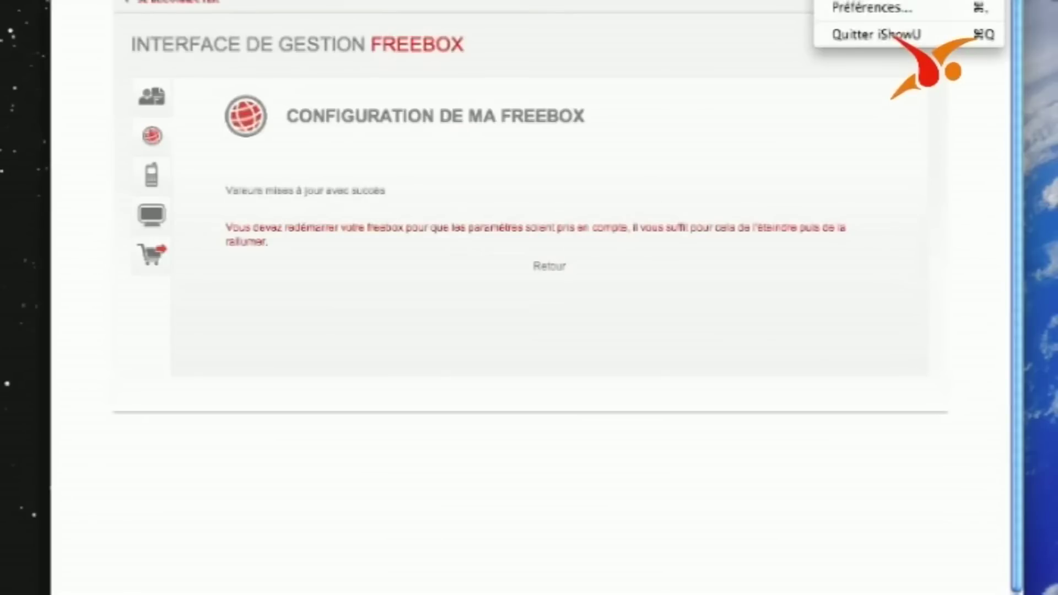